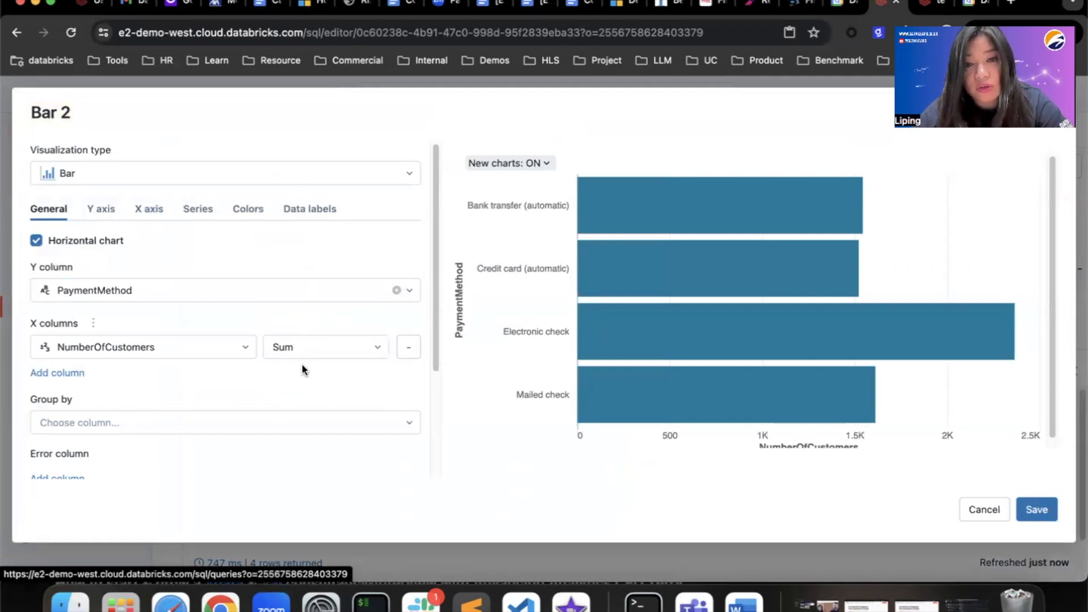
- Save the horizontal Bar 2 chart of summed NumberOfCustomers per PaymentMethod
scroll(162, 320, "down", 5)
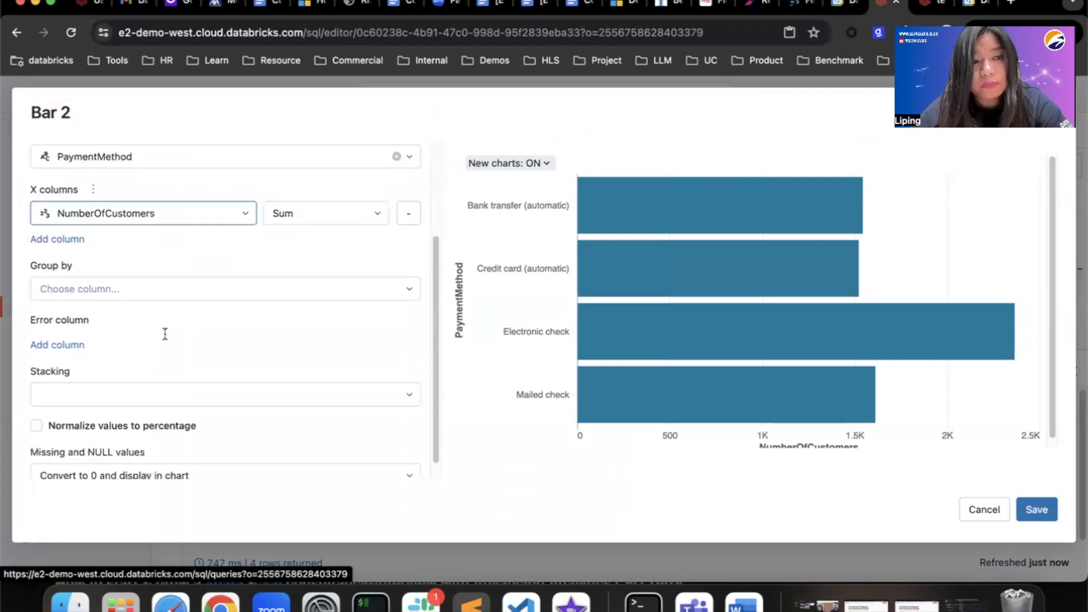
left_click(1029, 511)
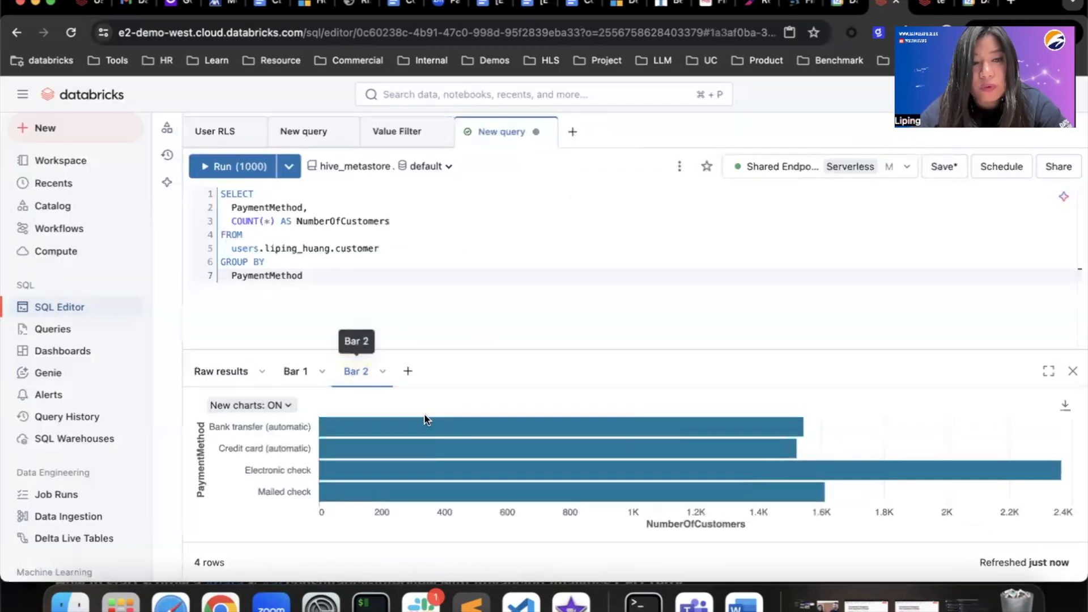
- Rename the Bar 2 chart tab to 'Payment distribution' and bring up its actions menu
double_click(347, 372)
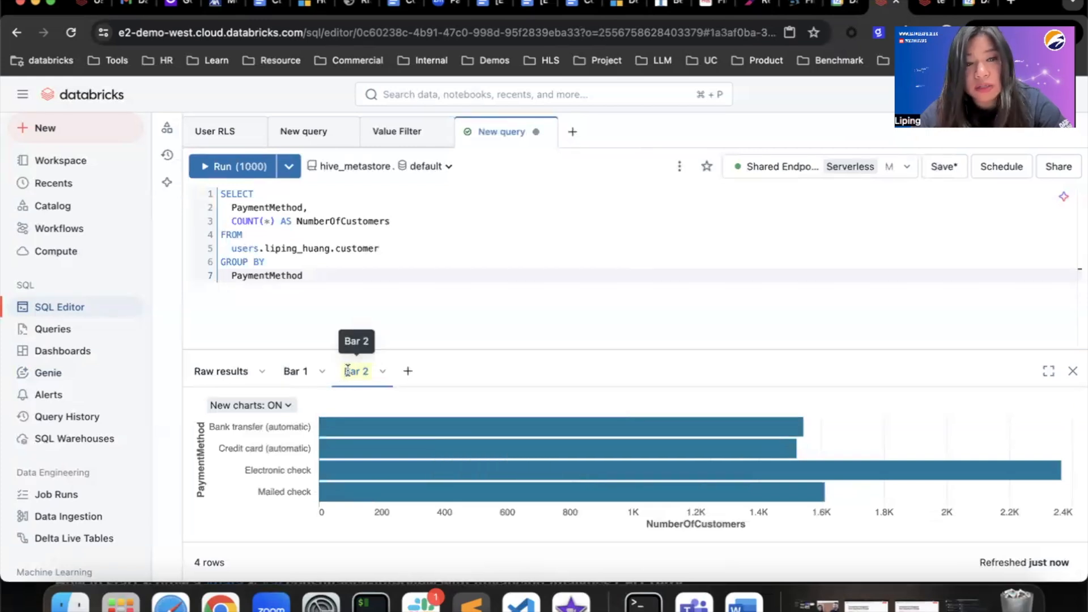
left_click_drag(370, 372, 331, 376)
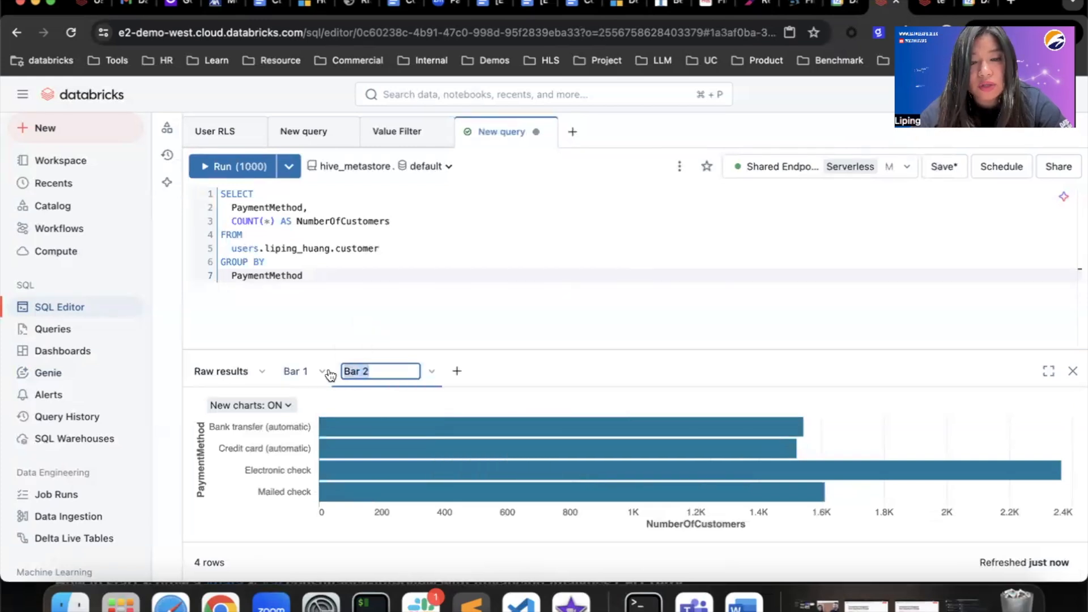
type("Payment distribution")
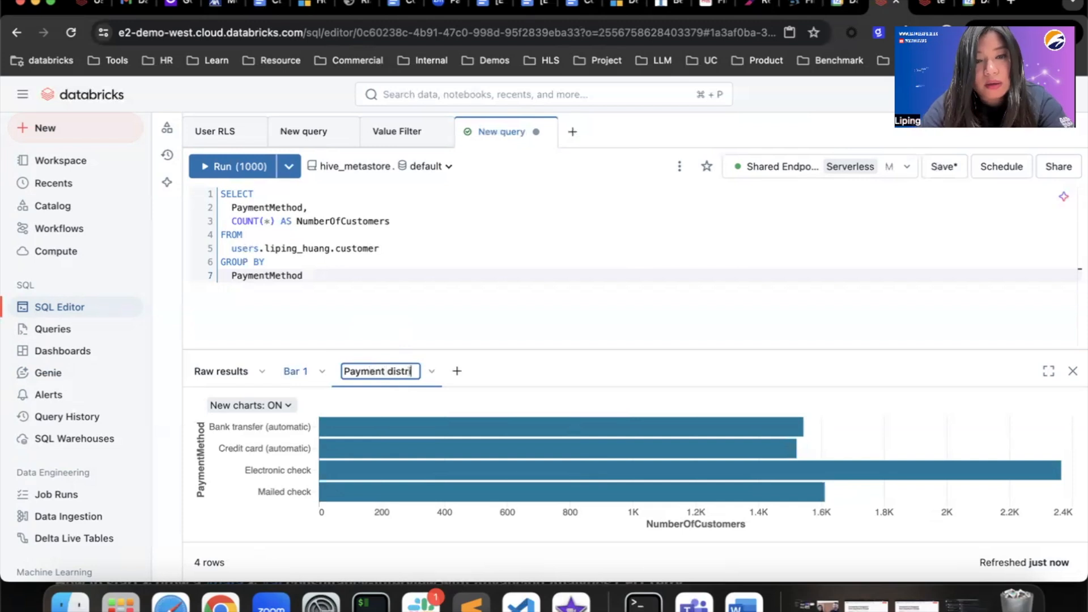
key("Return")
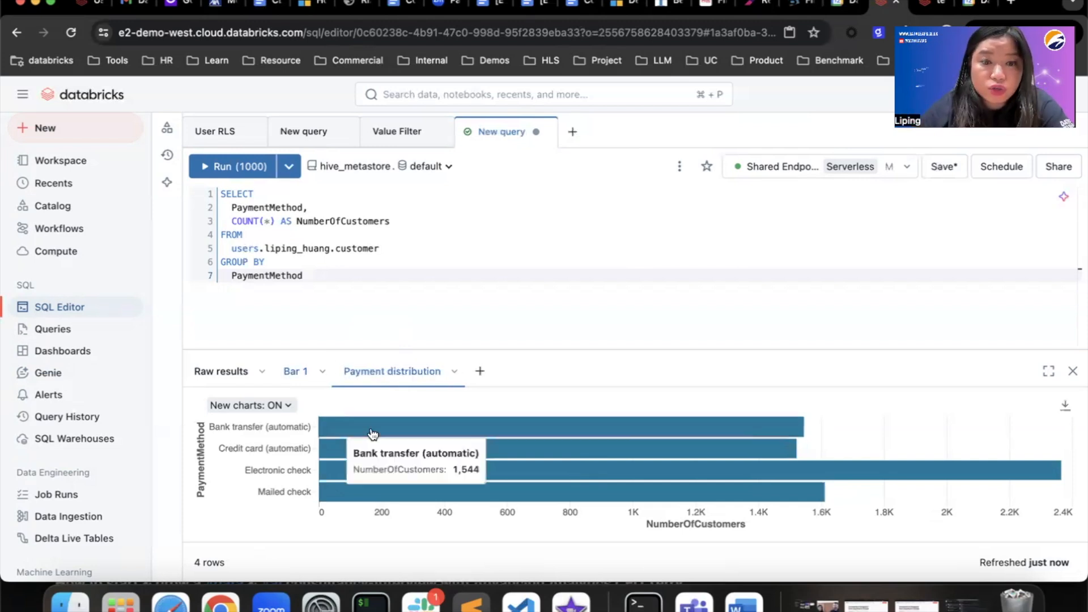
left_click(454, 372)
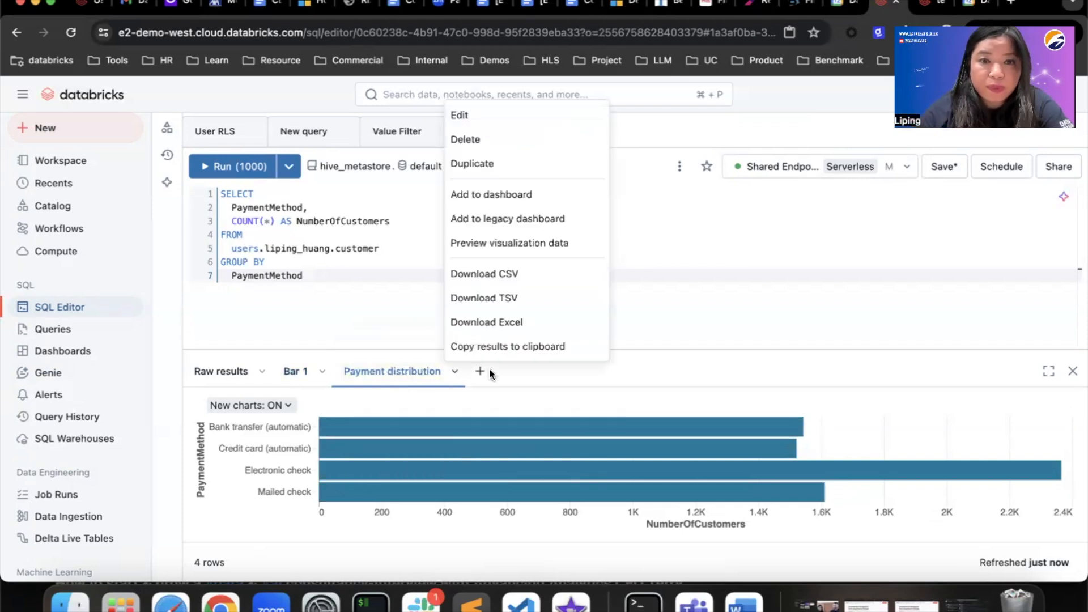
- Add the Payment distribution chart to a new dashboard named 'youtube_demo', saving the query
left_click(539, 198)
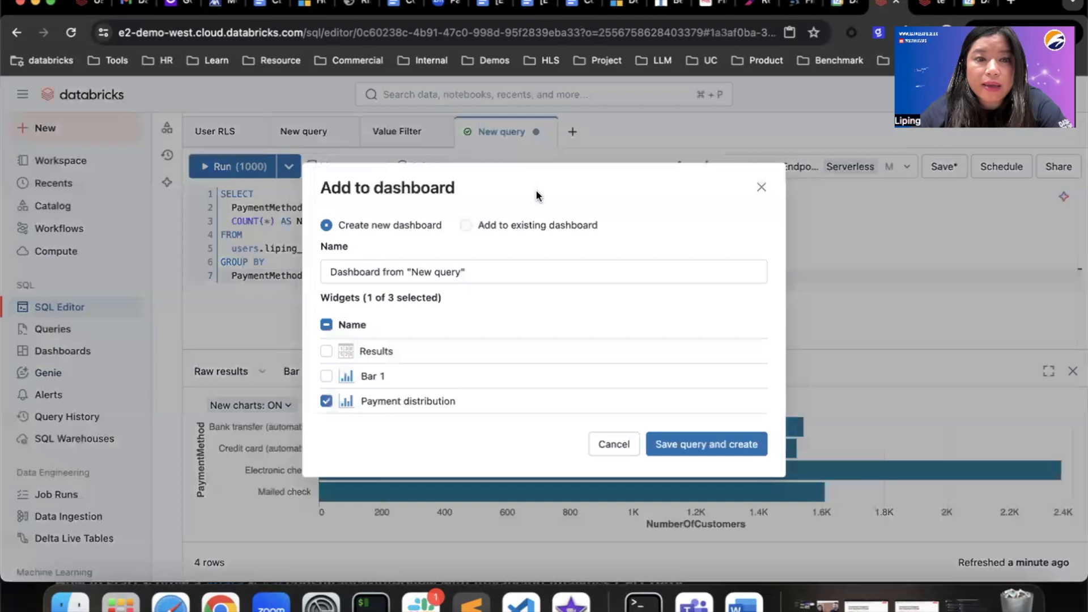
left_click(476, 268)
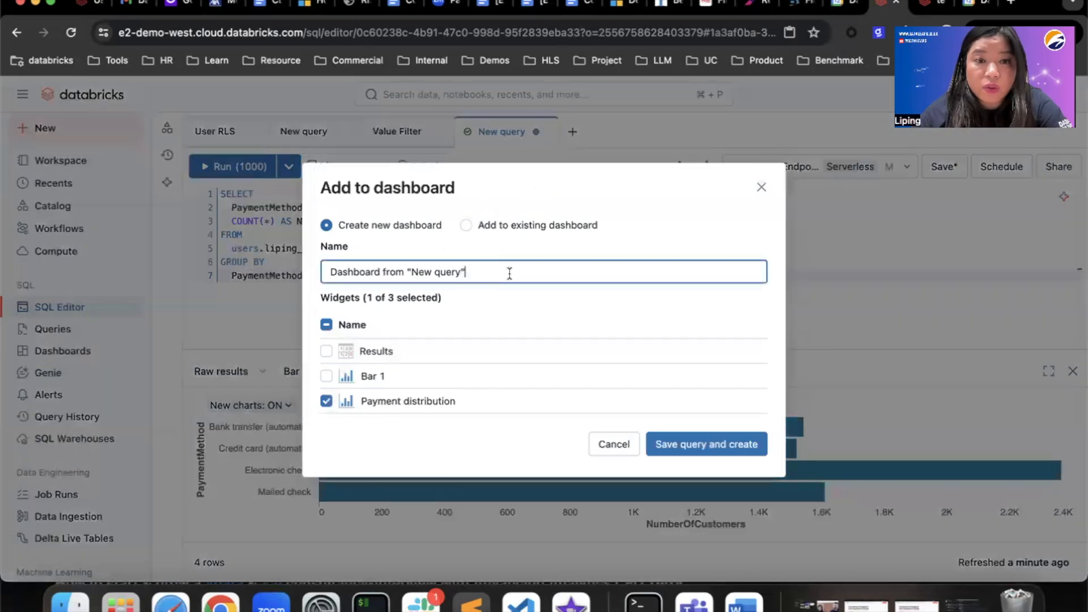
left_click_drag(508, 272, 212, 262)
type("youtube_demo")
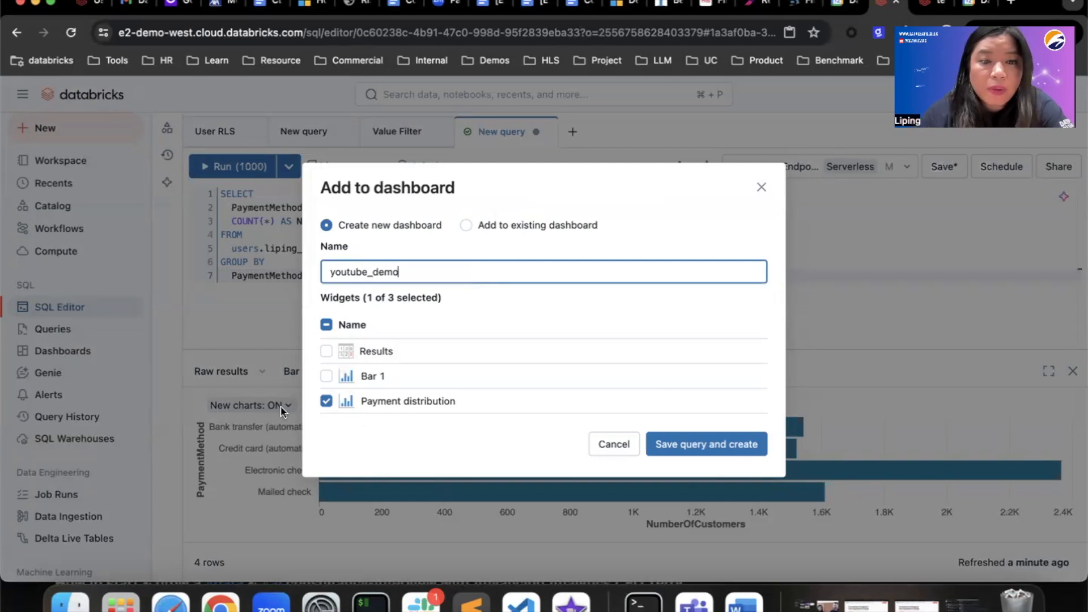
left_click(683, 450)
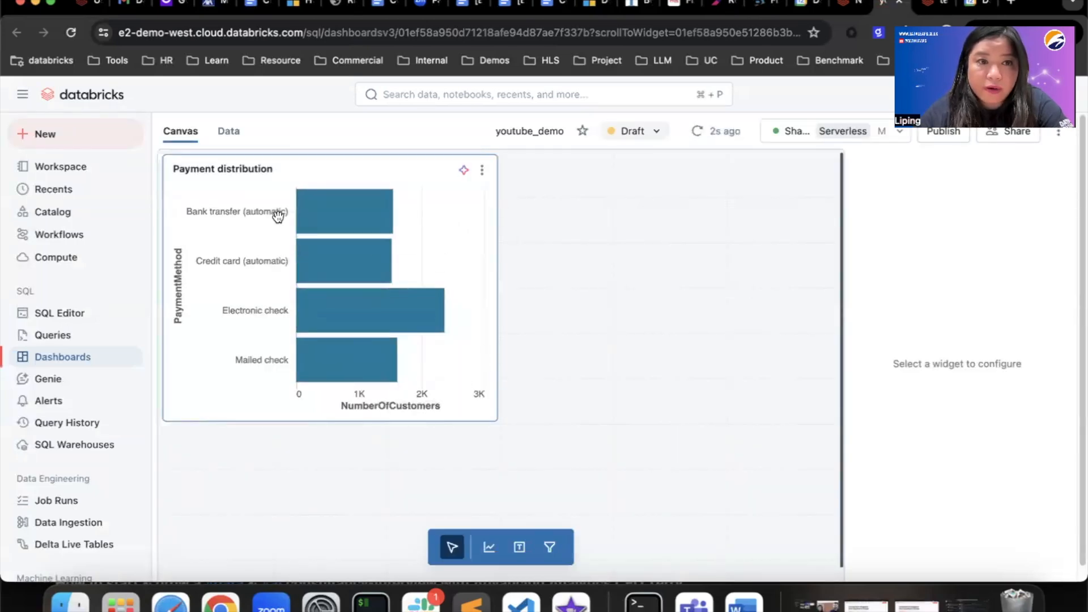
- Review the youtube_demo dataset query and results, then go to the empty New query tab
left_click(230, 133)
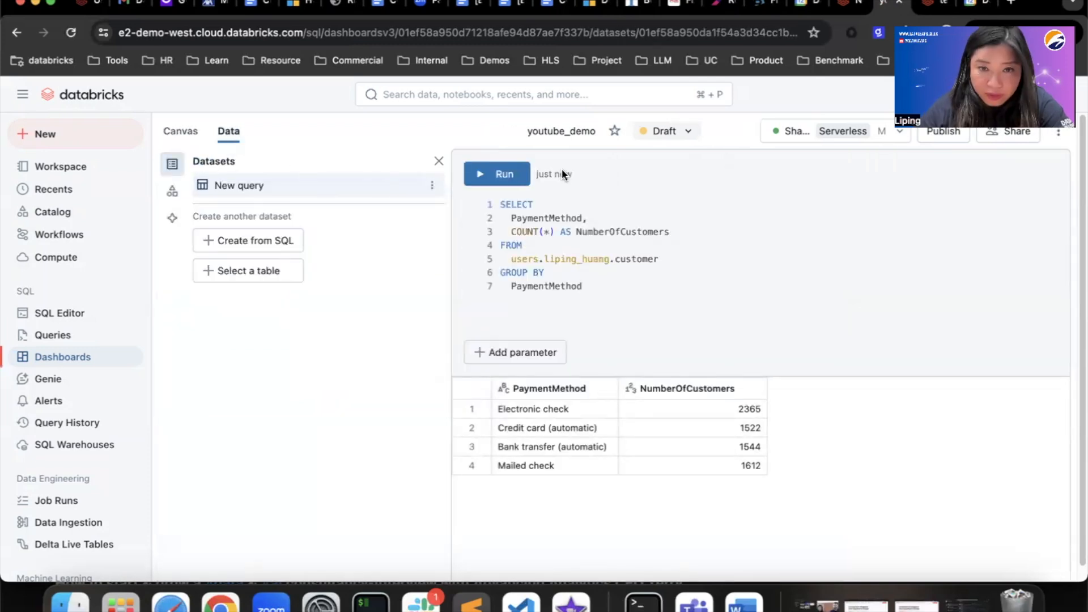
left_click(183, 137)
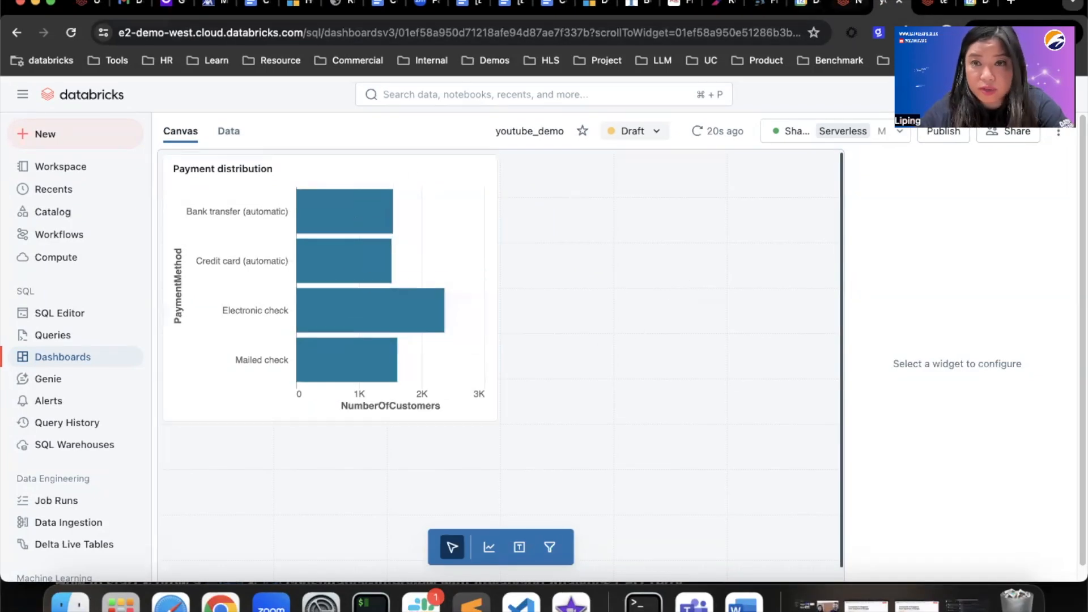
left_click(857, 5)
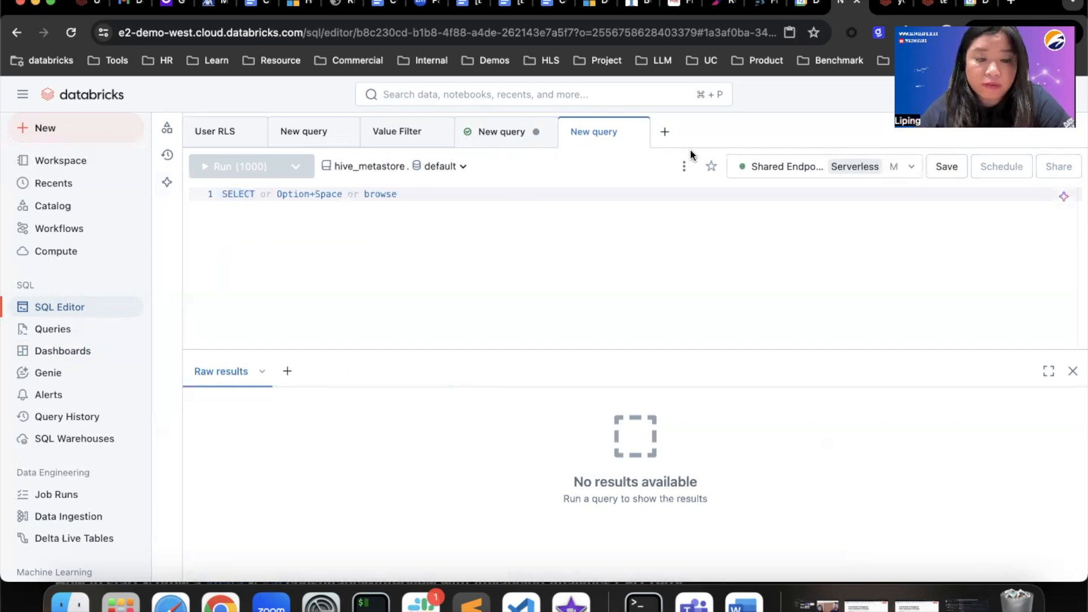
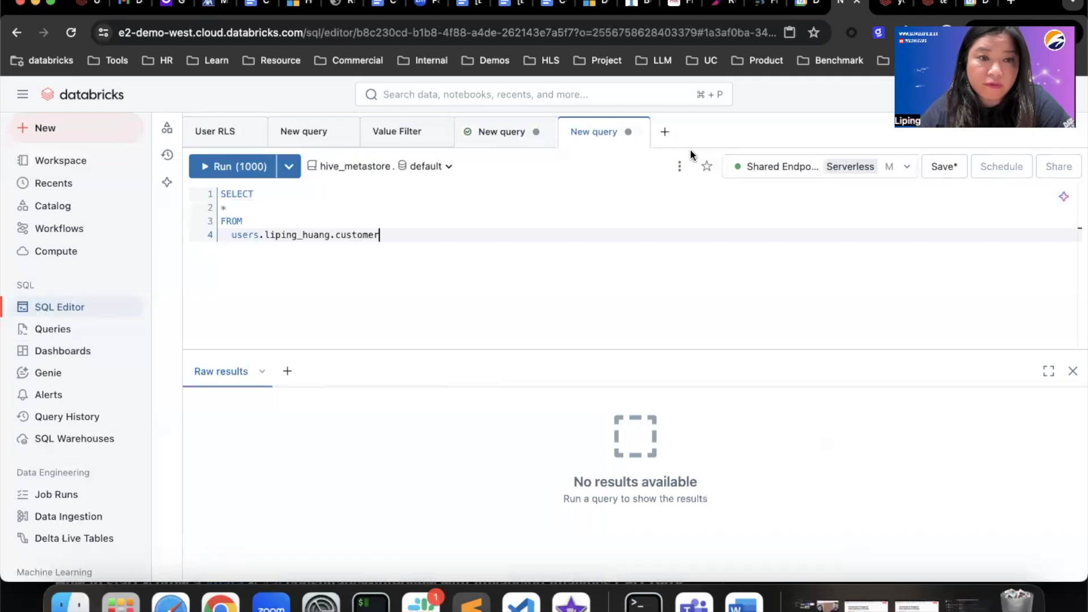
- Run SELECT * on the customer table, returning 1,000 rows, and open the add-visualization options
left_click(210, 169)
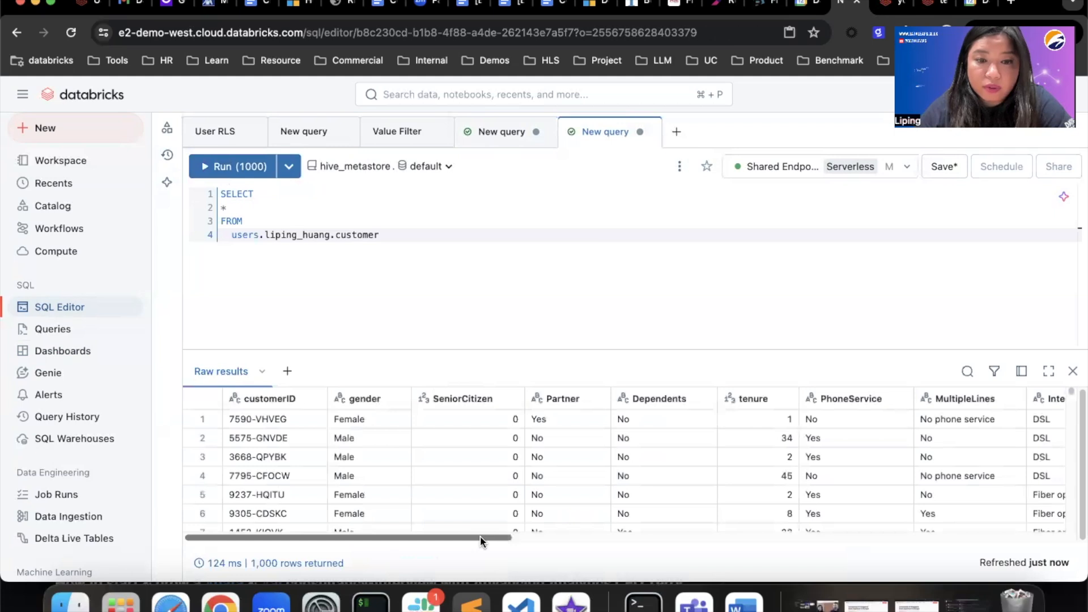
left_click_drag(480, 542, 362, 497)
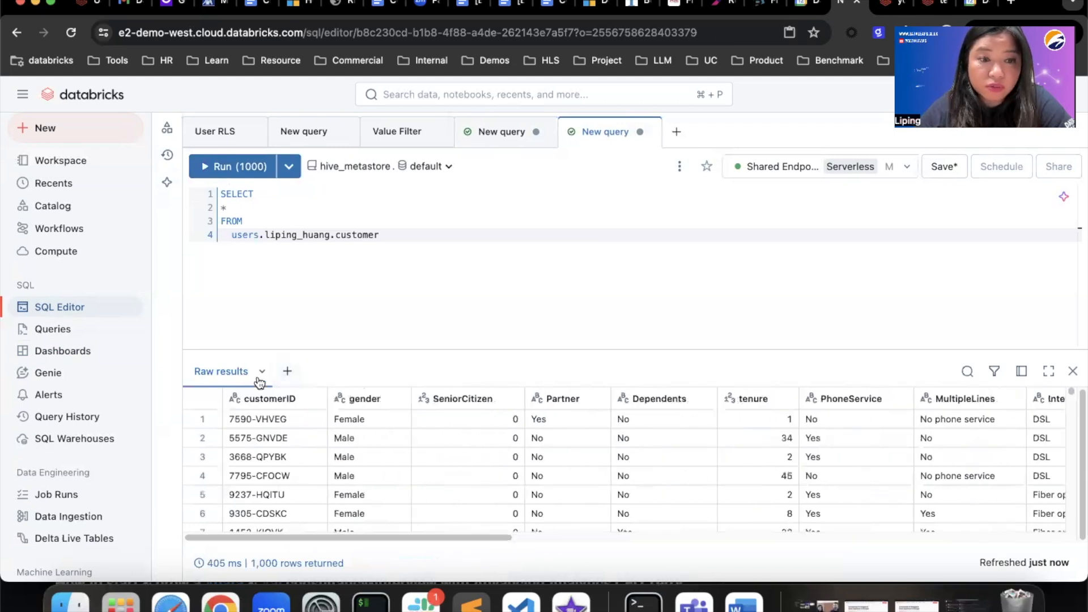
left_click(286, 374)
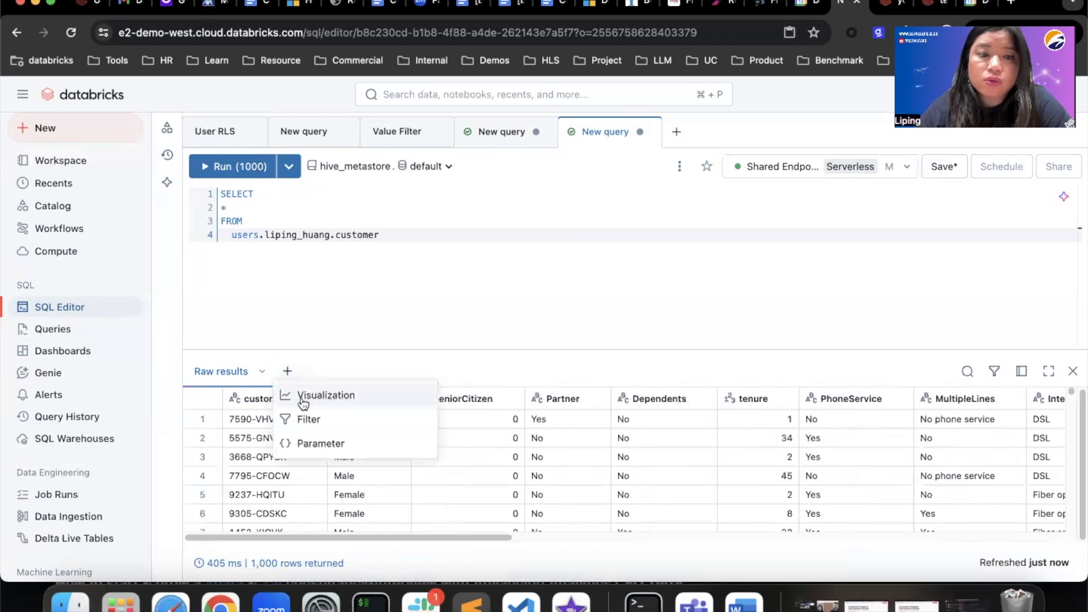
- Create a bar chart with gender on the x-axis and a count of customerID
left_click(301, 397)
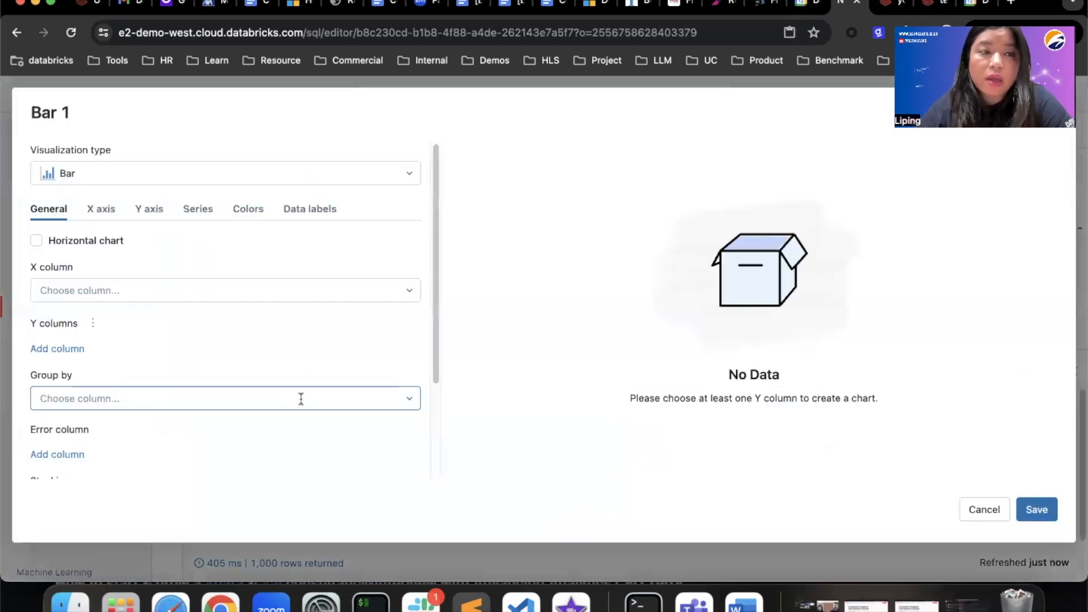
left_click(110, 292)
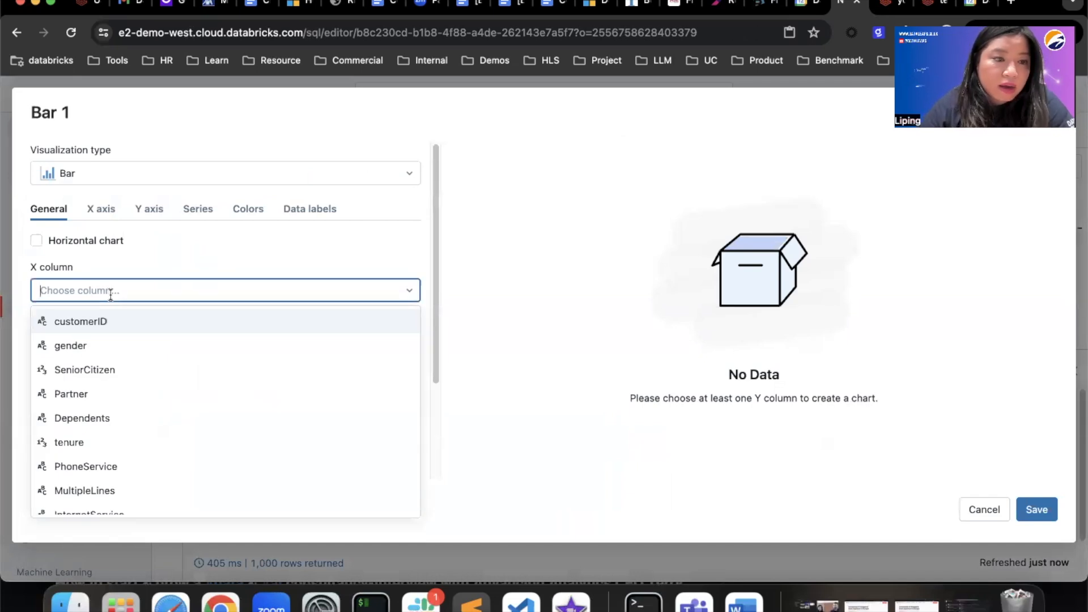
left_click(109, 351)
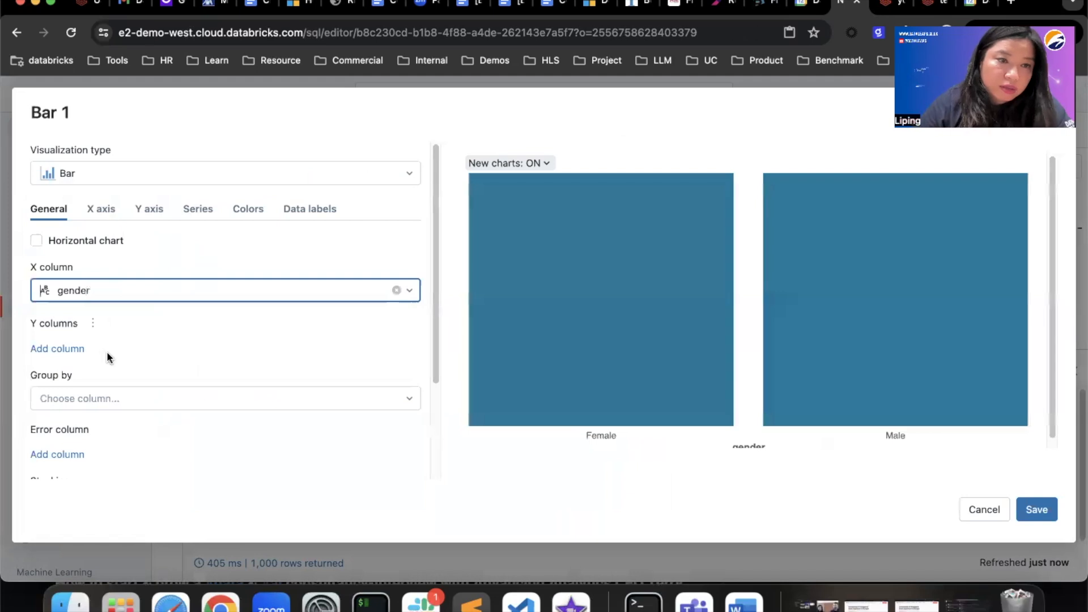
left_click(51, 348)
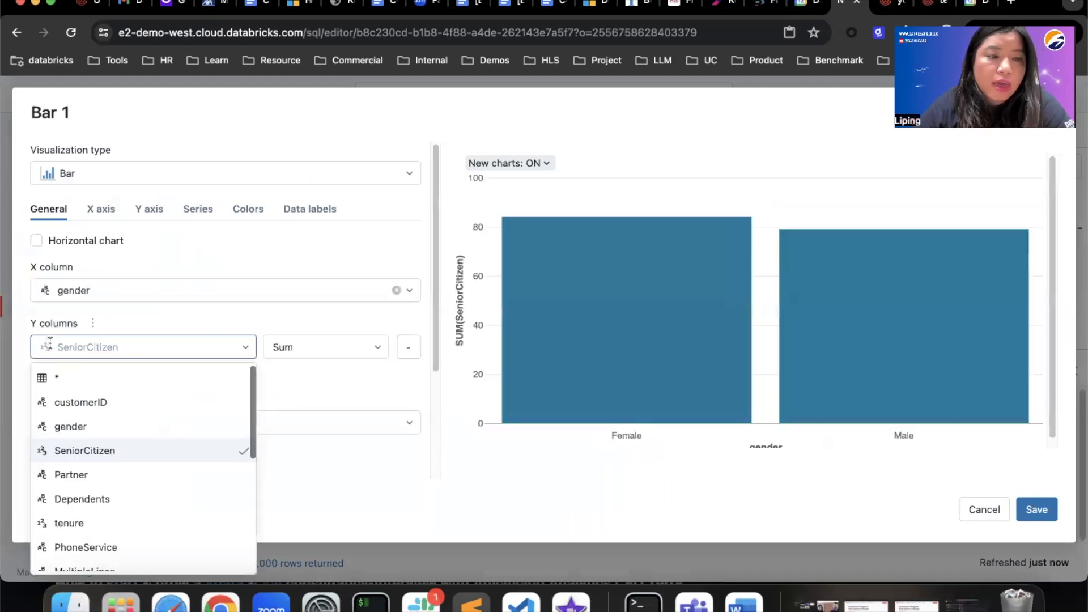
left_click(110, 403)
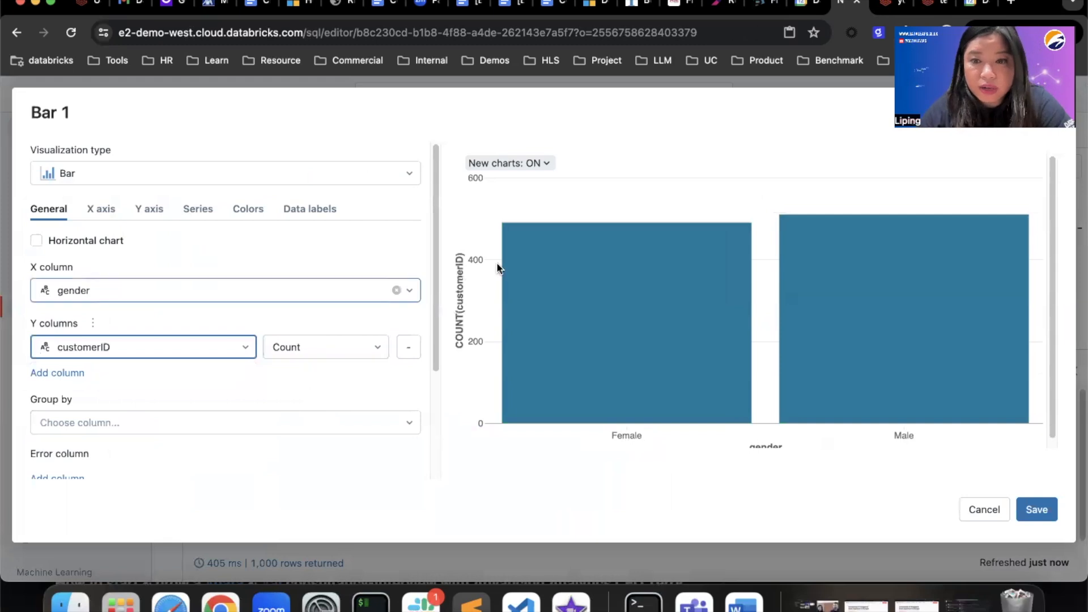
scroll(181, 445, "down", 1)
scroll(181, 445, "down", 4)
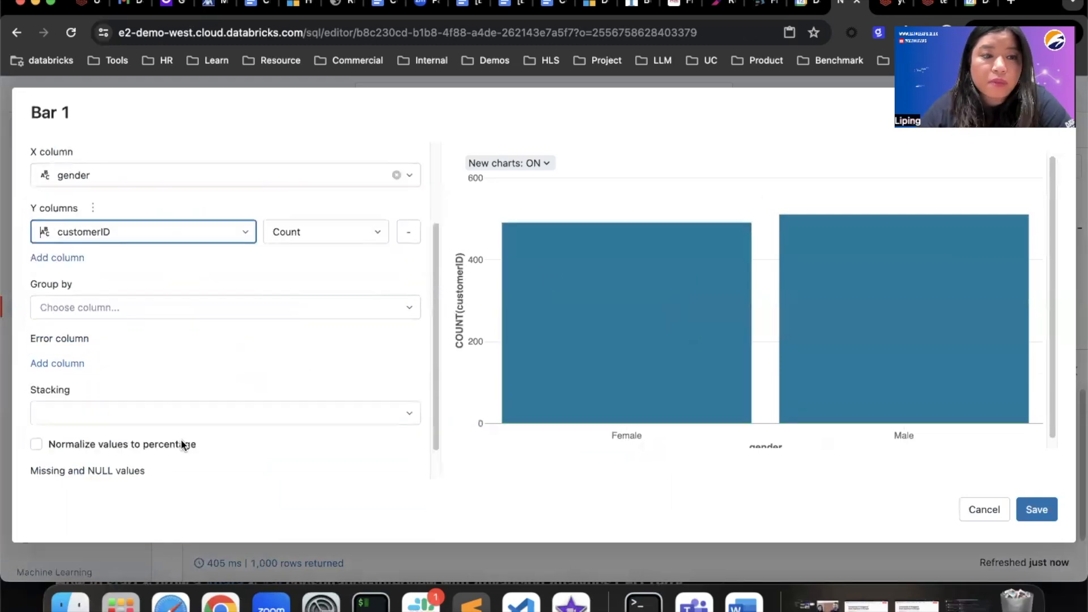
- Group the bars by SeniorCitizen, set stacking to Stack, and save the chart
left_click(90, 288)
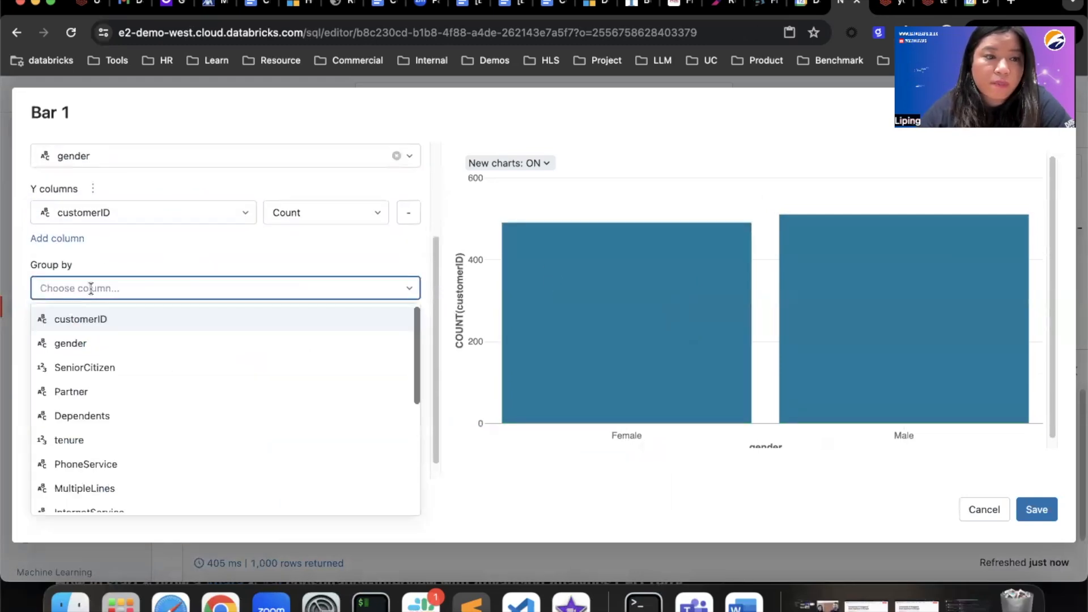
left_click(151, 374)
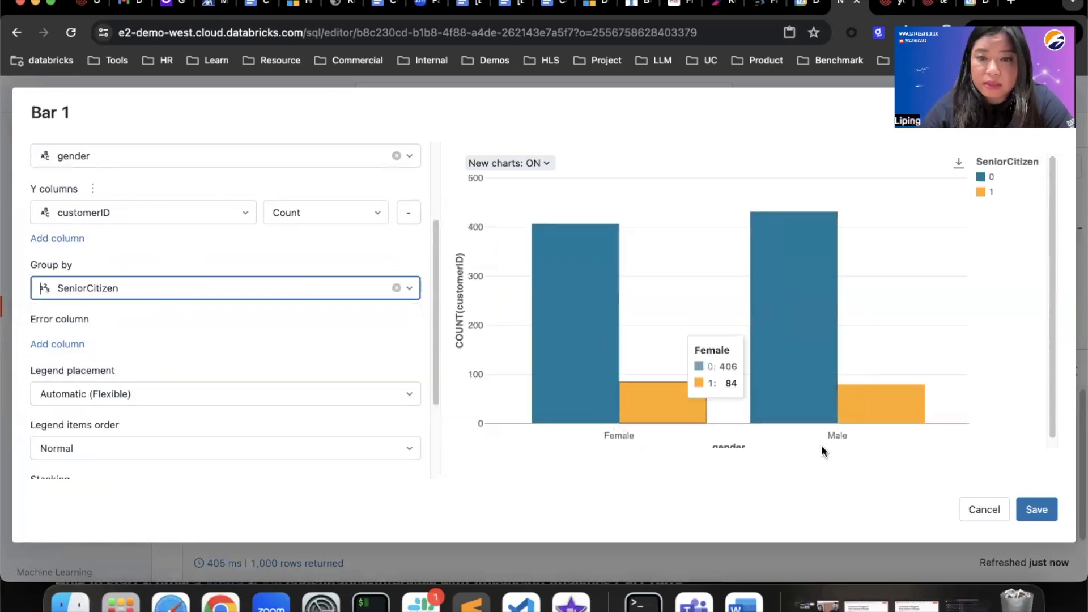
scroll(175, 389, "down", 3)
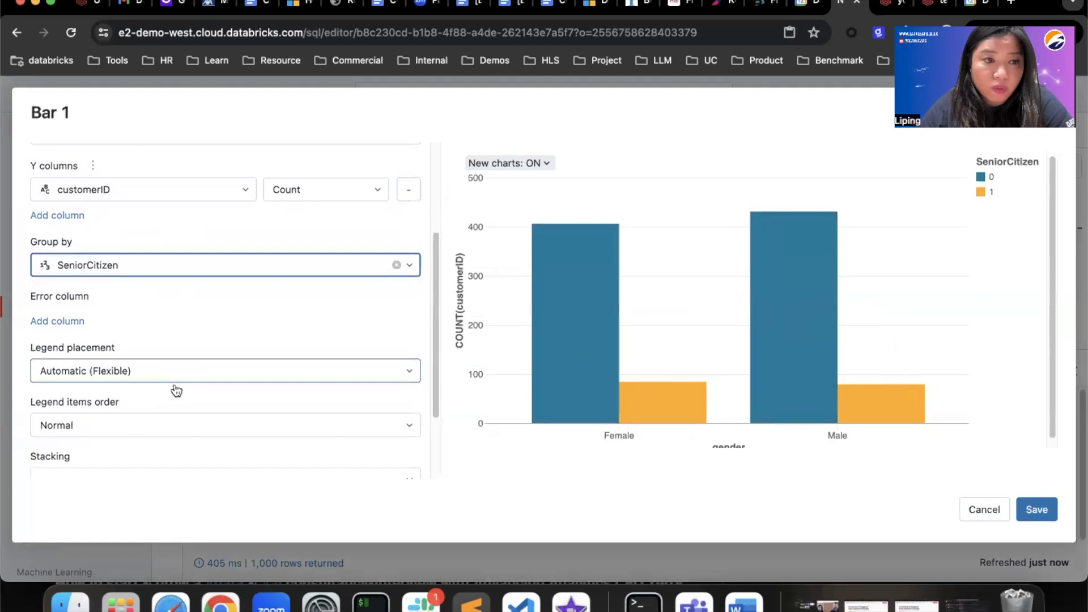
scroll(176, 388, "down", 1)
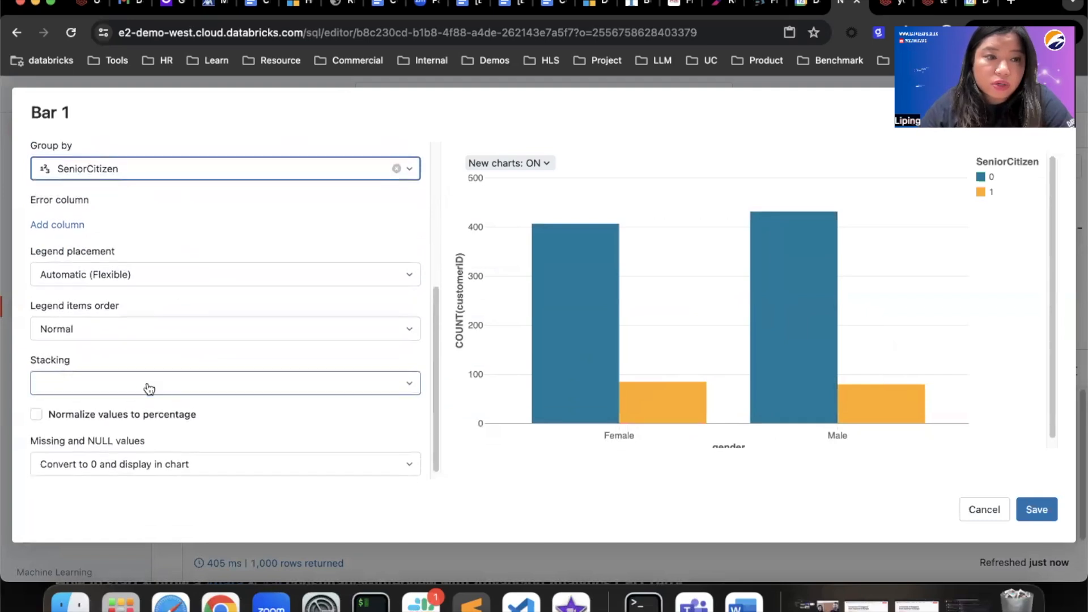
scroll(148, 386, "down", 1)
left_click(123, 377)
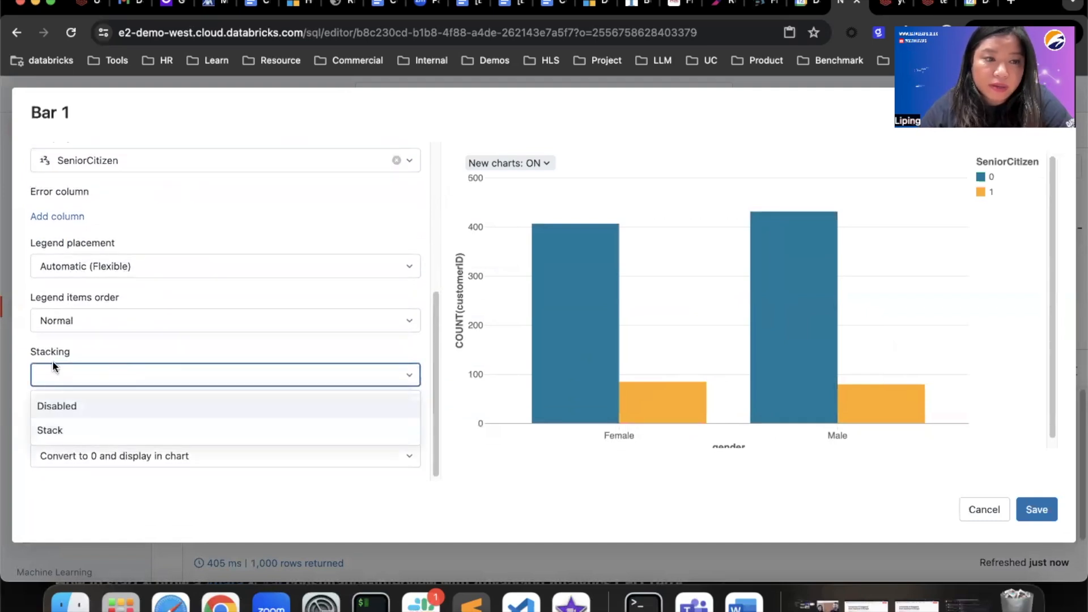
left_click(71, 433)
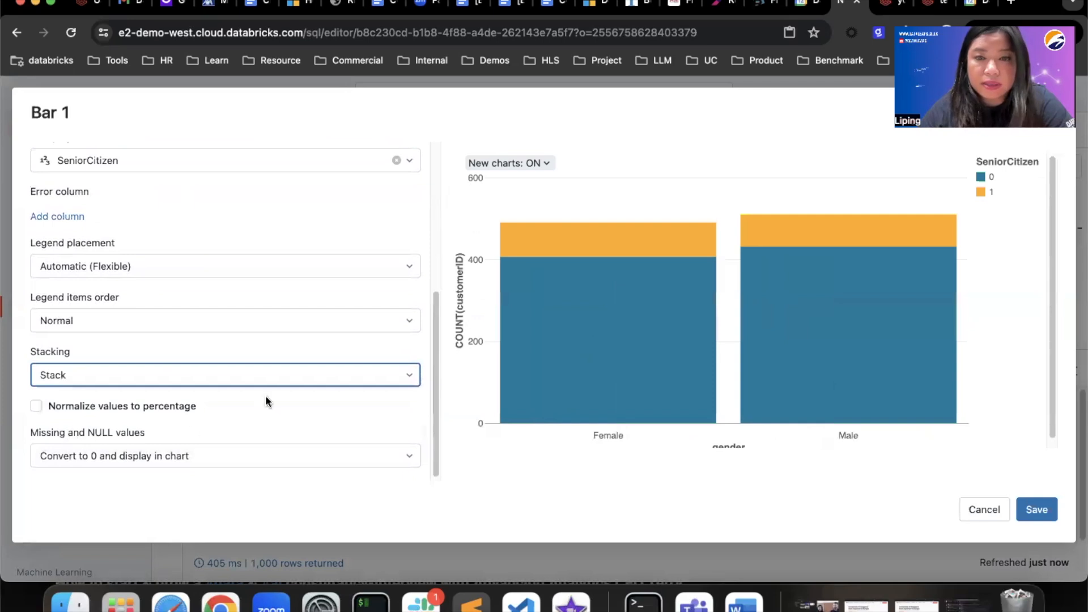
scroll(66, 418, "up", 5)
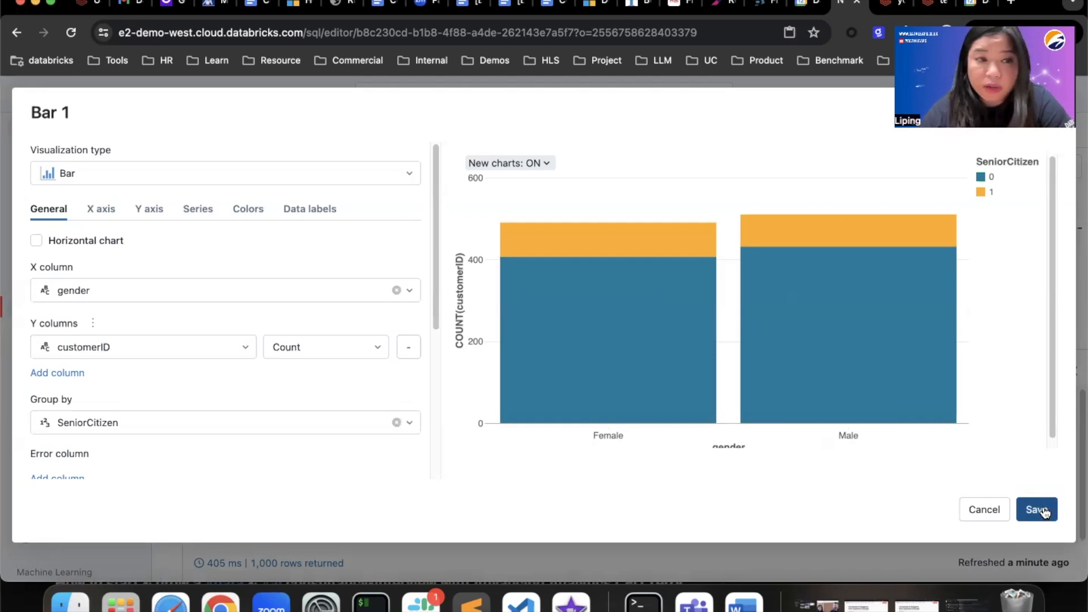
left_click(1042, 510)
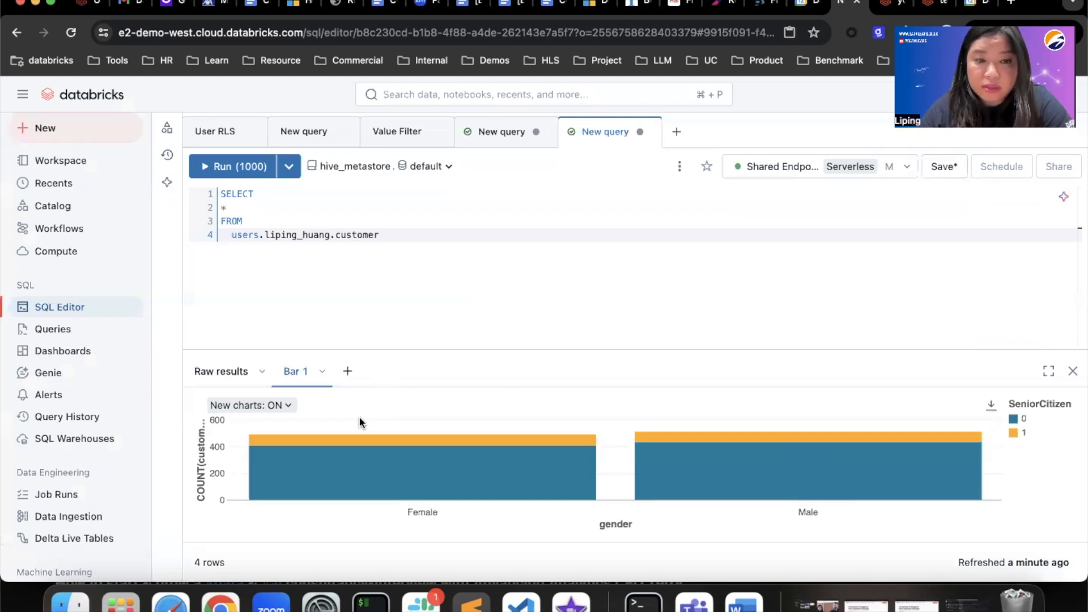
- Retitle the stacked 'Bar 1' chart tab as 'Gender Distribution' and open its options
double_click(290, 371)
left_click(327, 369)
left_click_drag(326, 369, 256, 372)
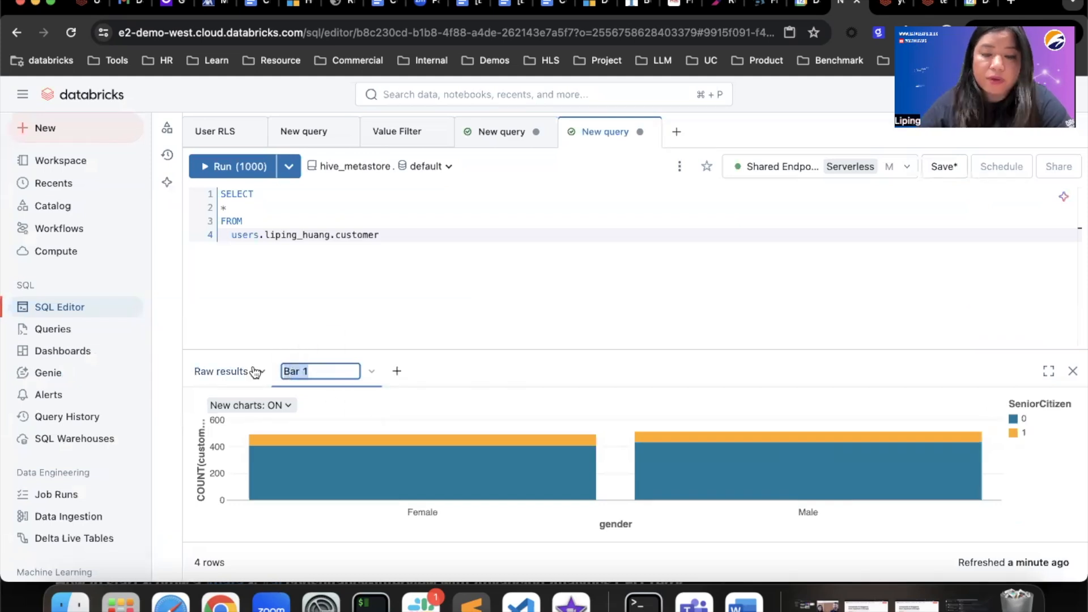
type("Gender Si")
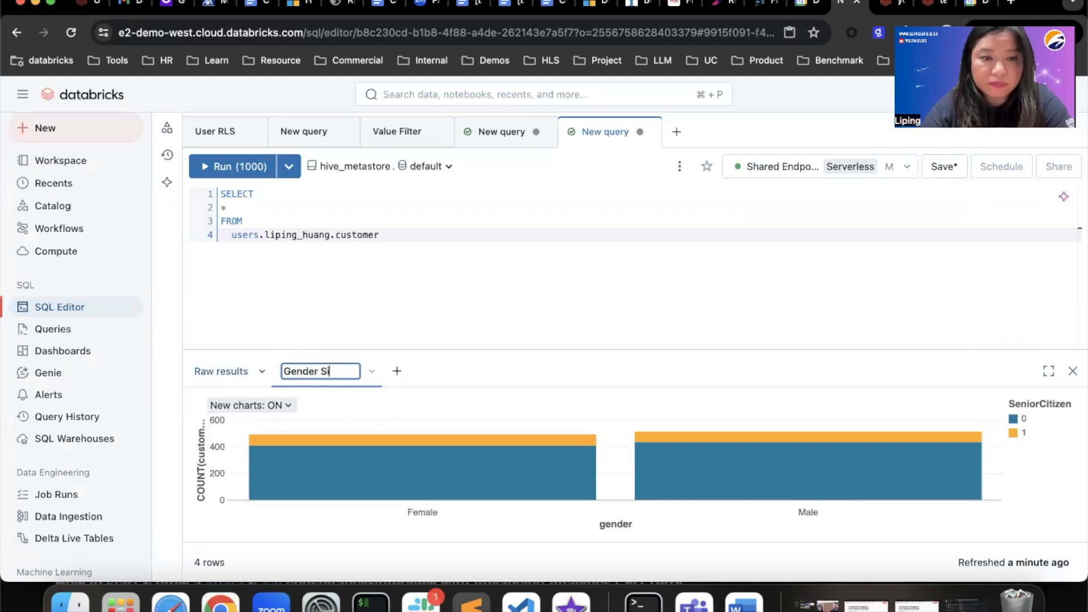
type("er Distribution")
key("Return")
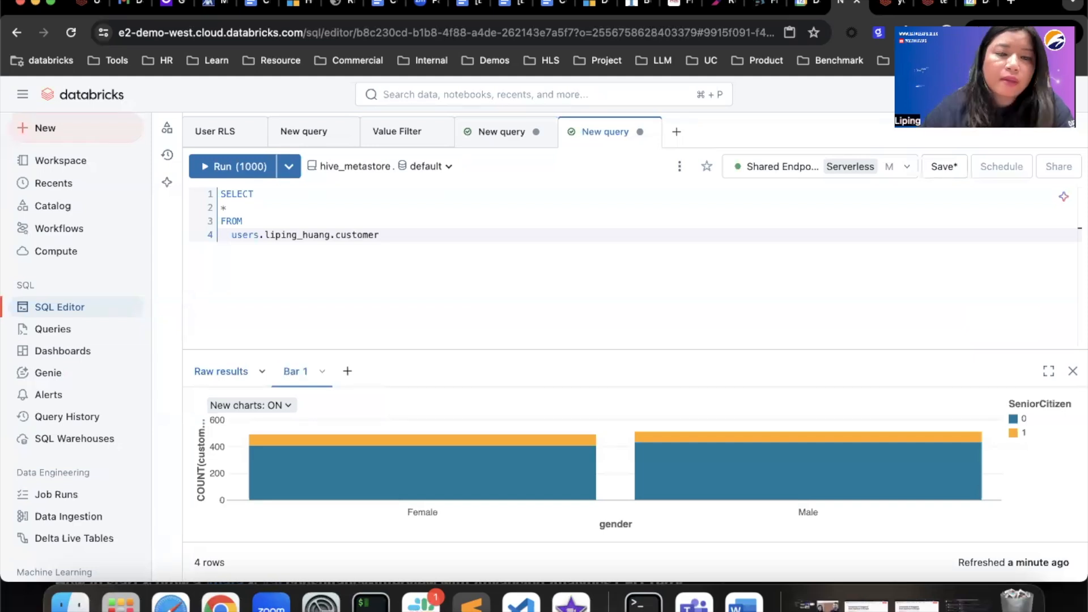
left_click(388, 372)
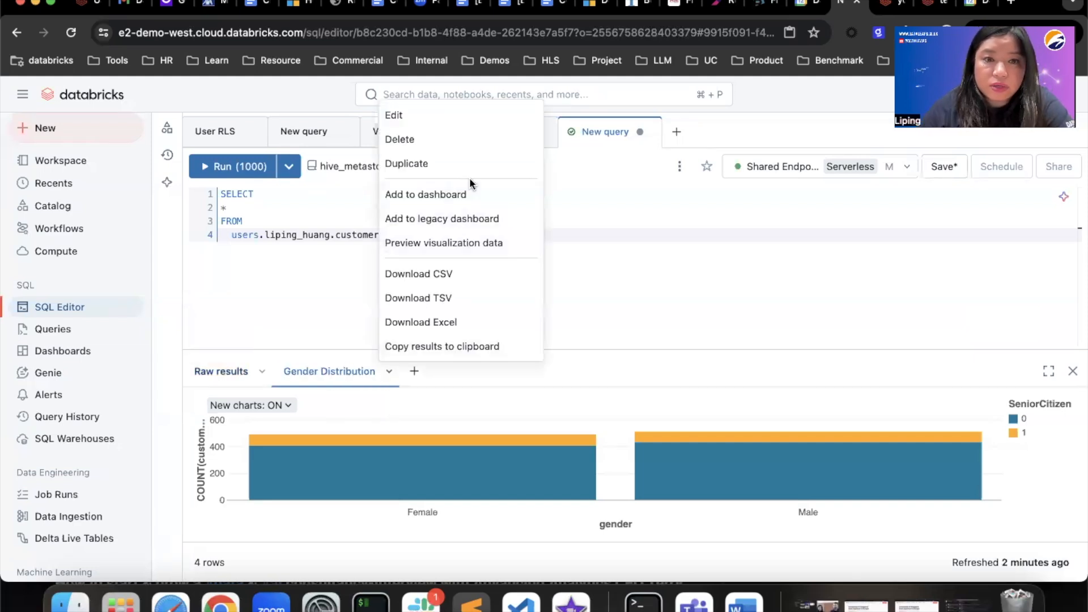
- Add Gender Distribution to the existing youtube_demo dashboard and save the query under its default name
left_click(456, 195)
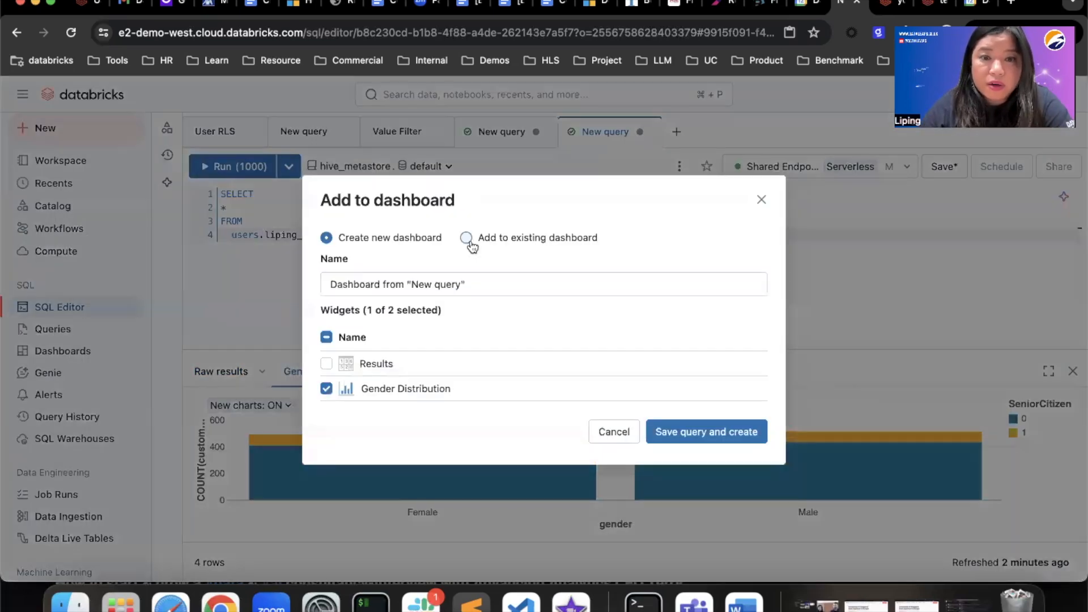
left_click(467, 237)
left_click(491, 284)
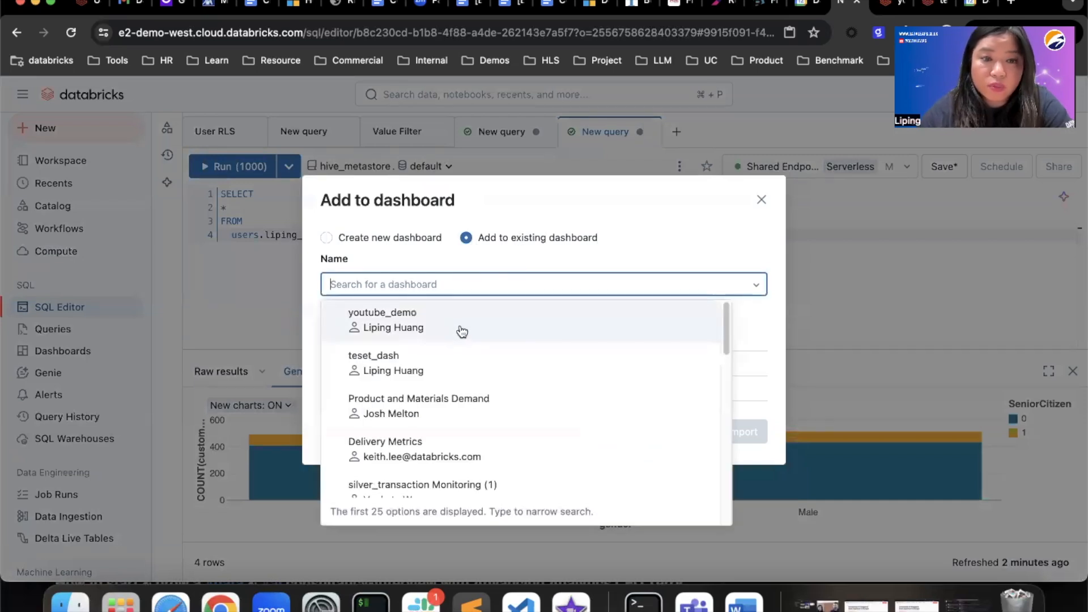
left_click(460, 323)
left_click(700, 428)
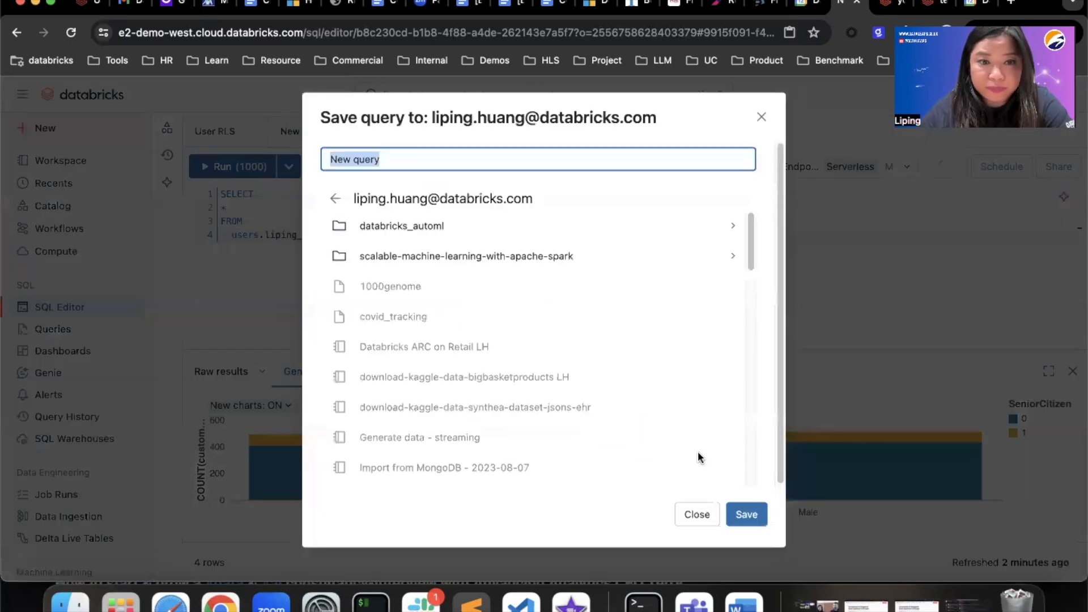
left_click(754, 517)
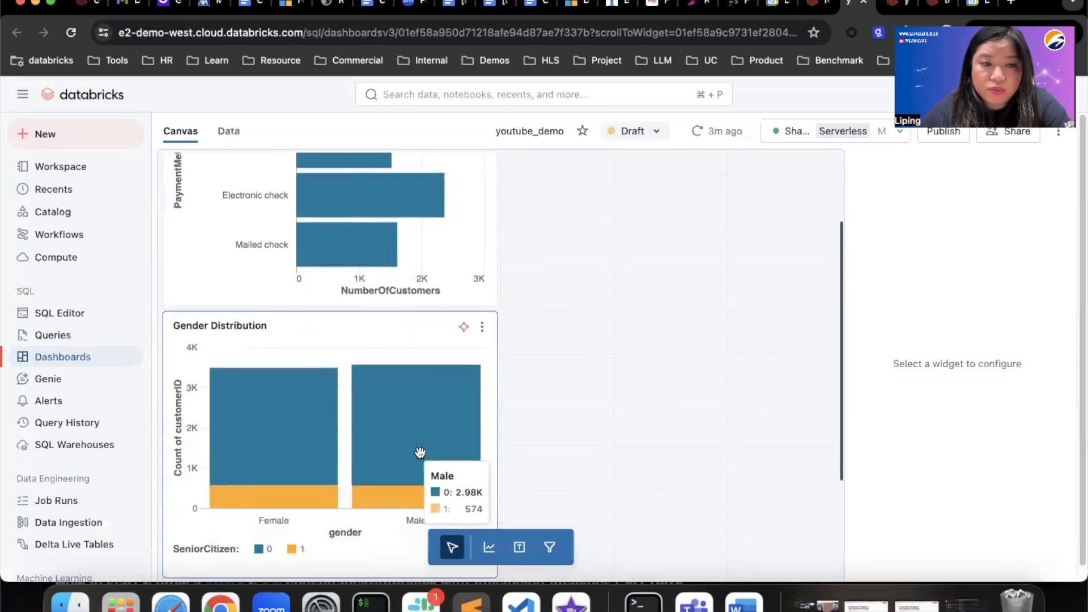
scroll(487, 386, "up", 2)
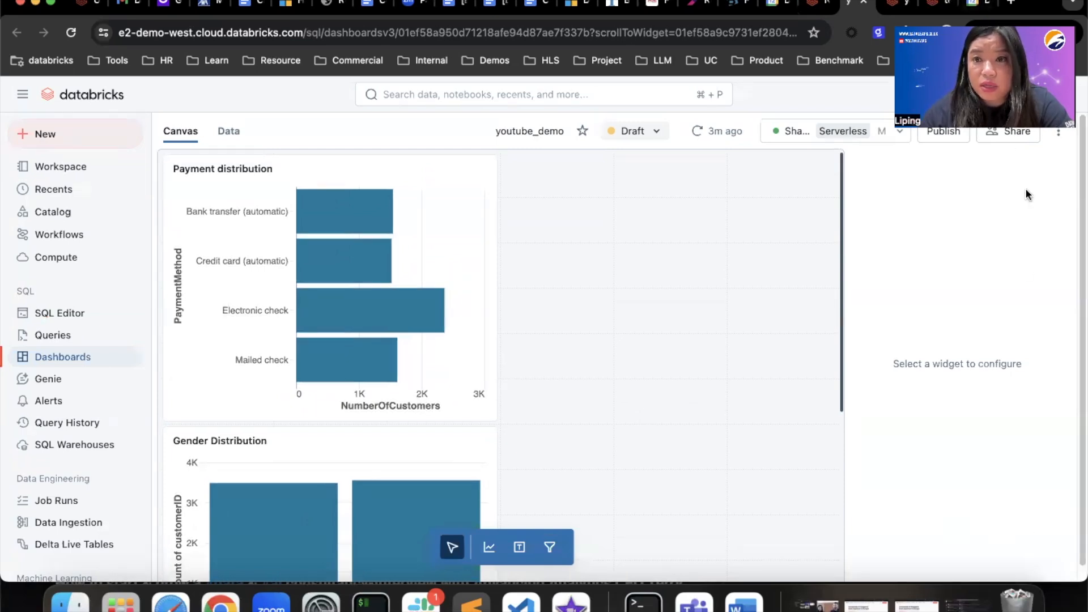
- Publish youtube_demo and view the published dashboard with both charts
left_click(932, 139)
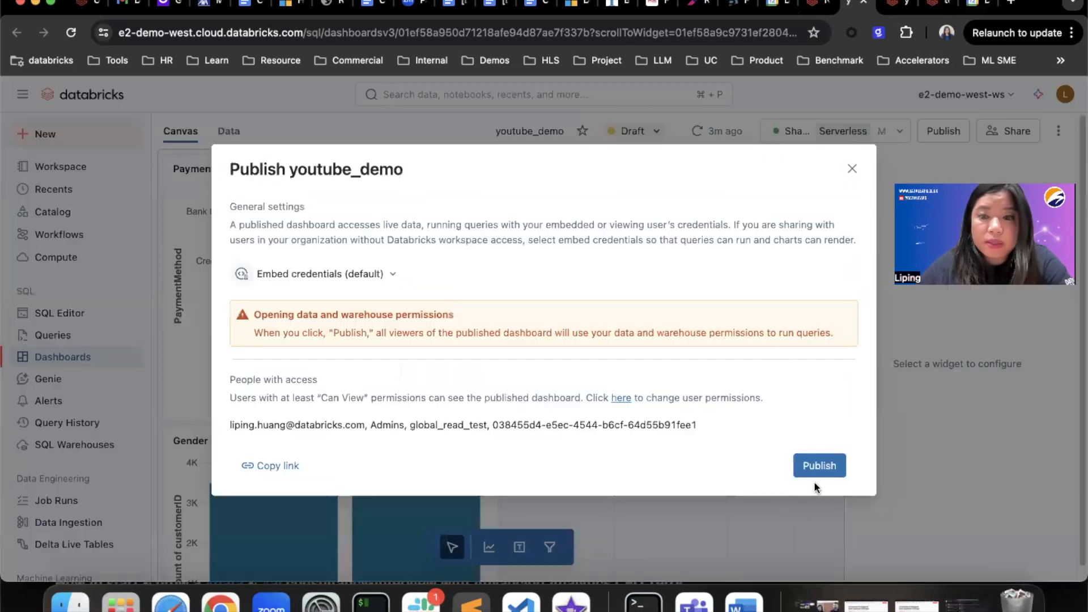
left_click(817, 465)
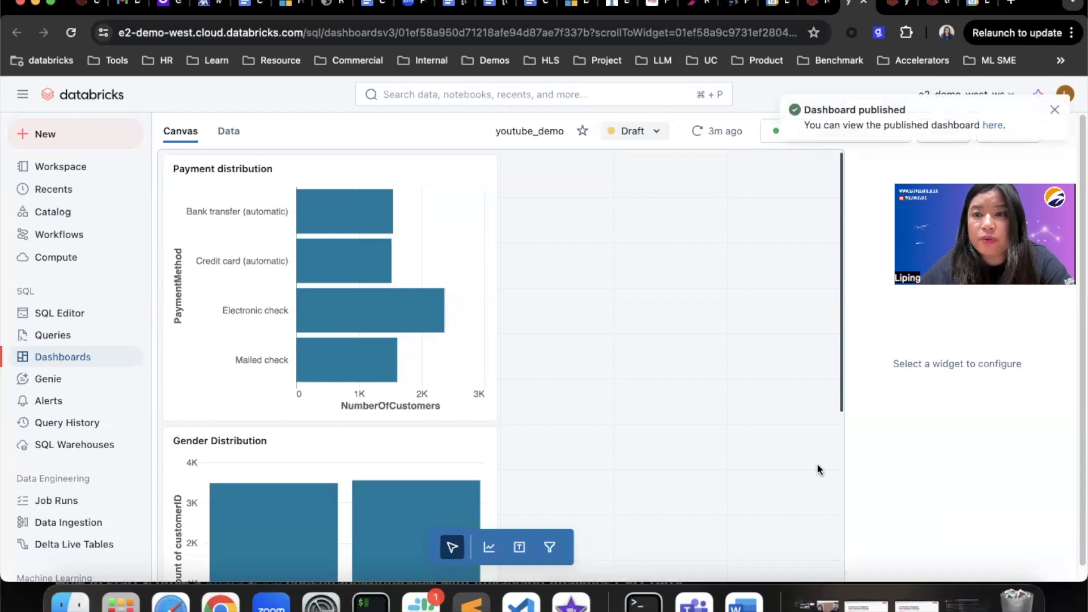
left_click(995, 127)
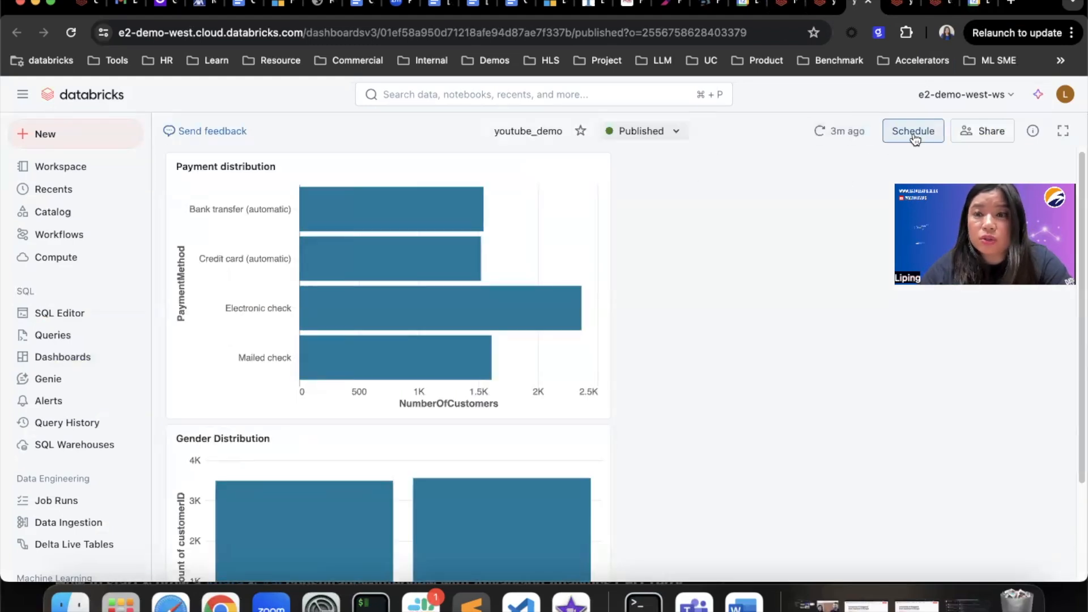
- Look over the daily schedule options without saving, then open youtube_demo's Sharing dialog
left_click(914, 132)
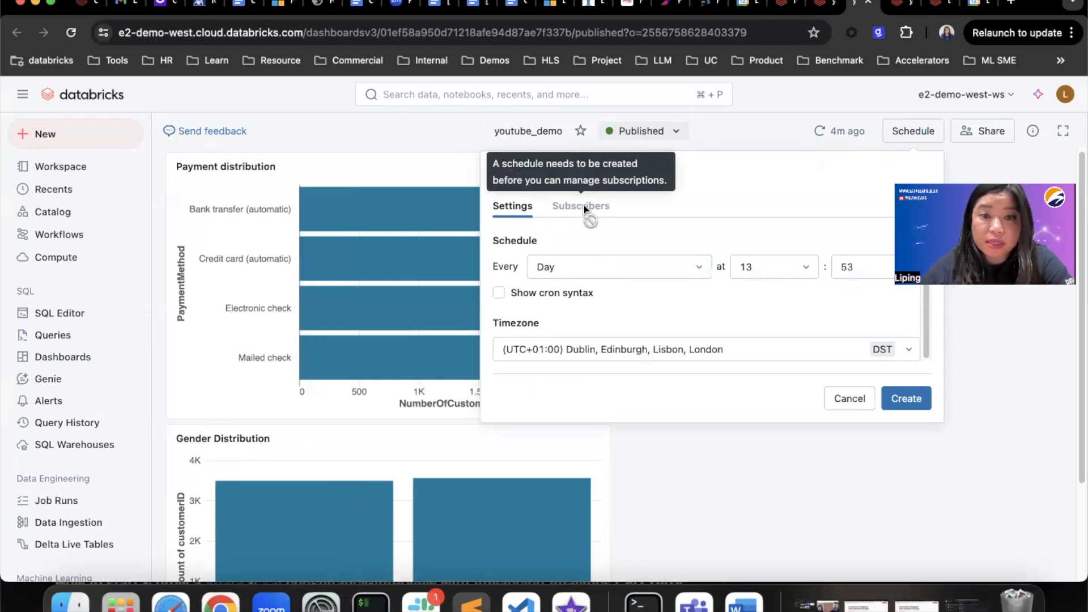
left_click(980, 132)
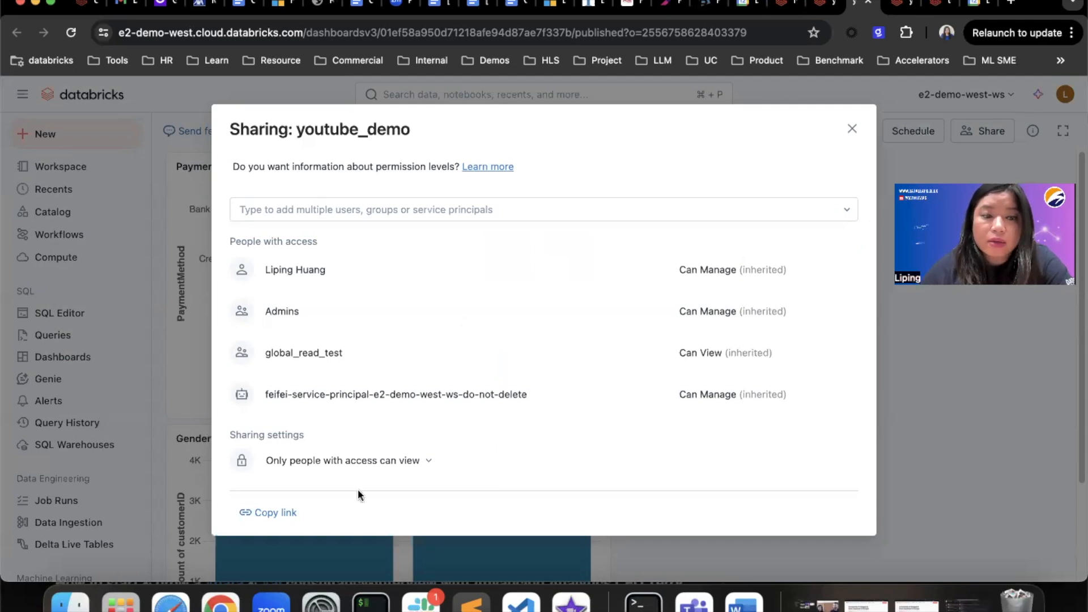
left_click(296, 465)
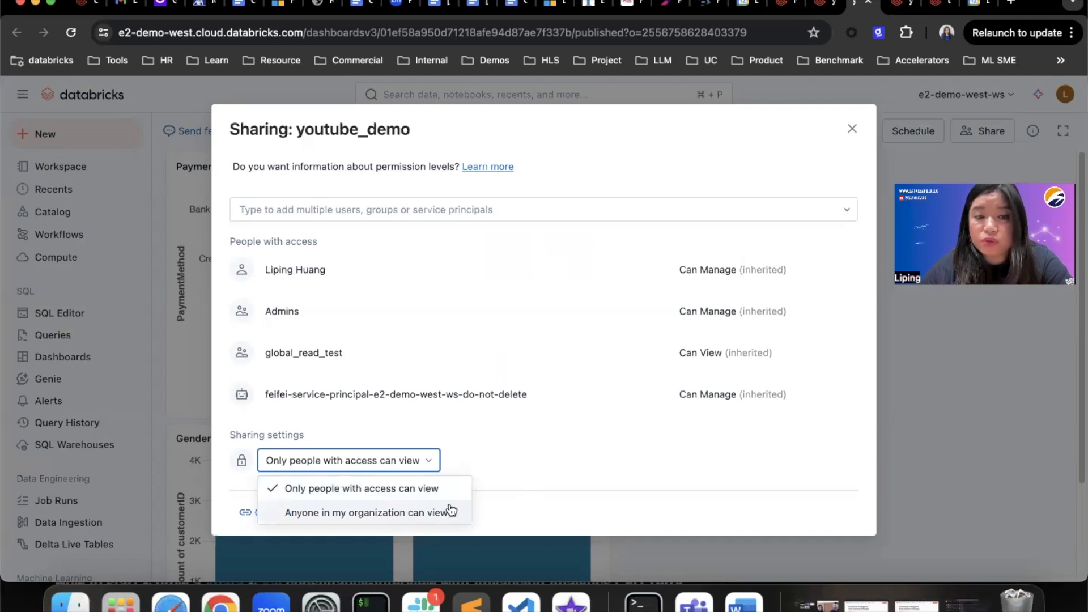
left_click(579, 458)
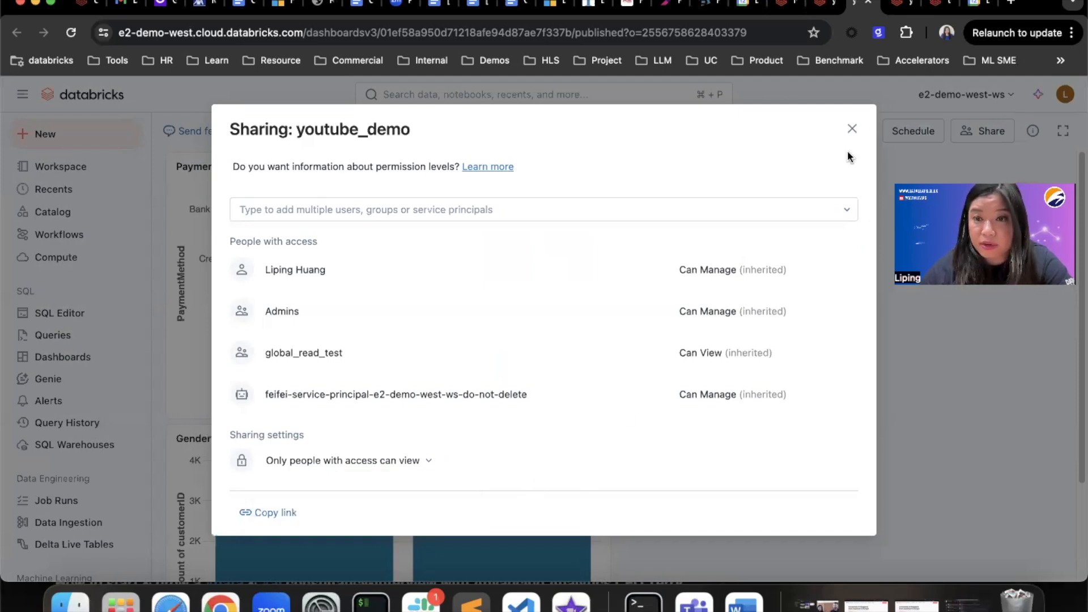